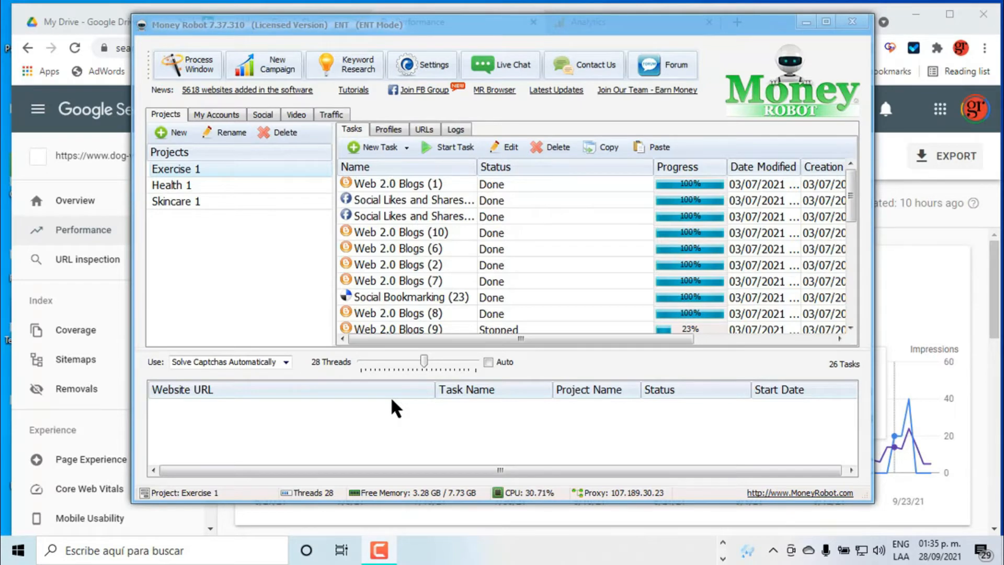
Switch to Google Search Console and review the dog-valley.com Performance report's totals, chart and top queries.
click(76, 235)
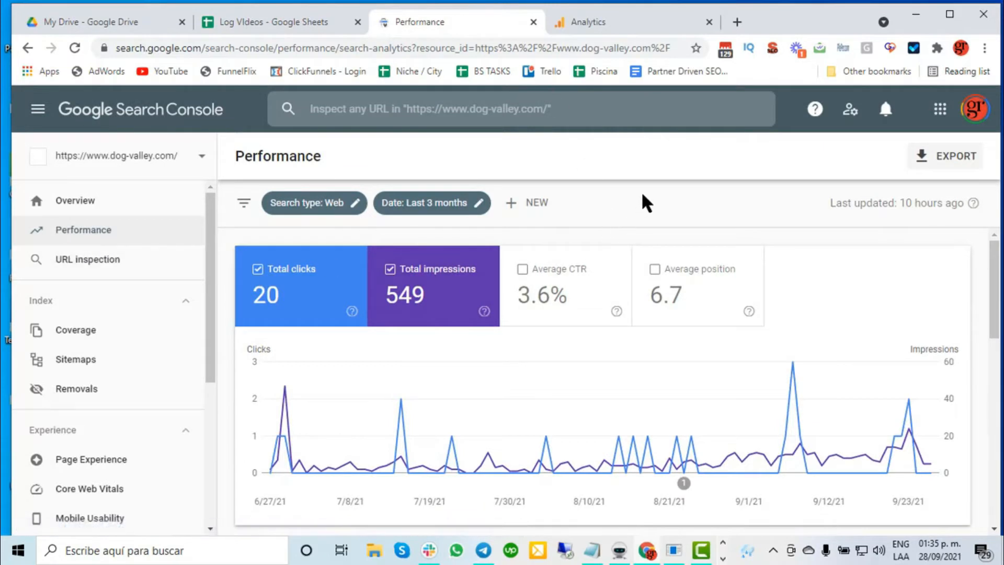
scroll(573, 264, down, 3)
scroll(567, 280, up, 3)
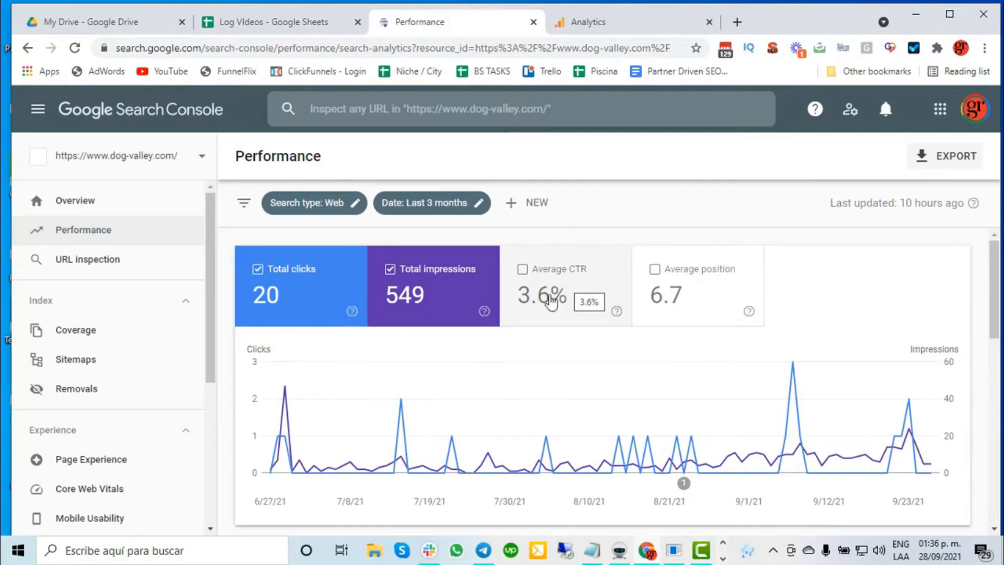
scroll(531, 343, down, 2)
mouse_move(531, 343)
scroll(532, 363, down, 5)
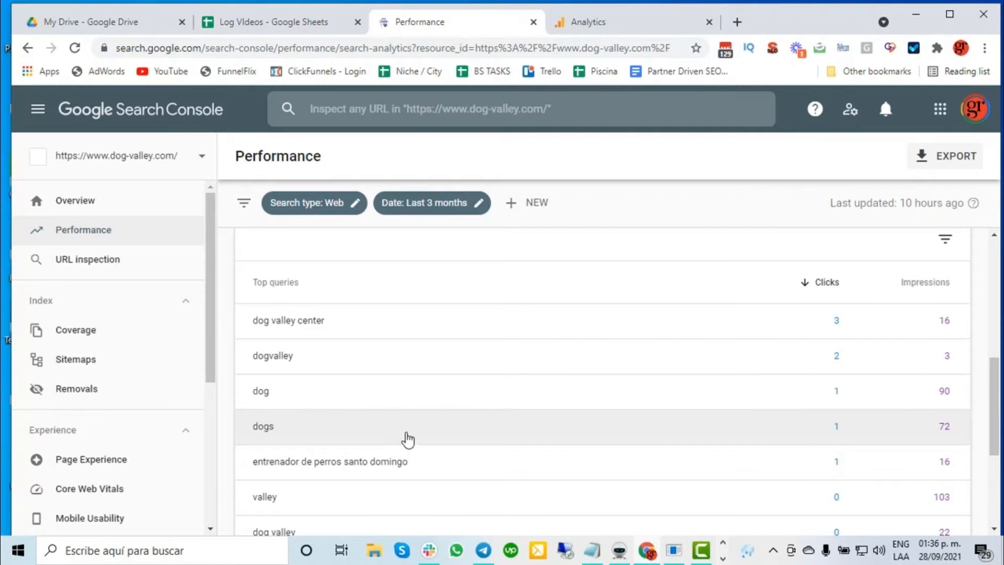
scroll(405, 442, up, 7)
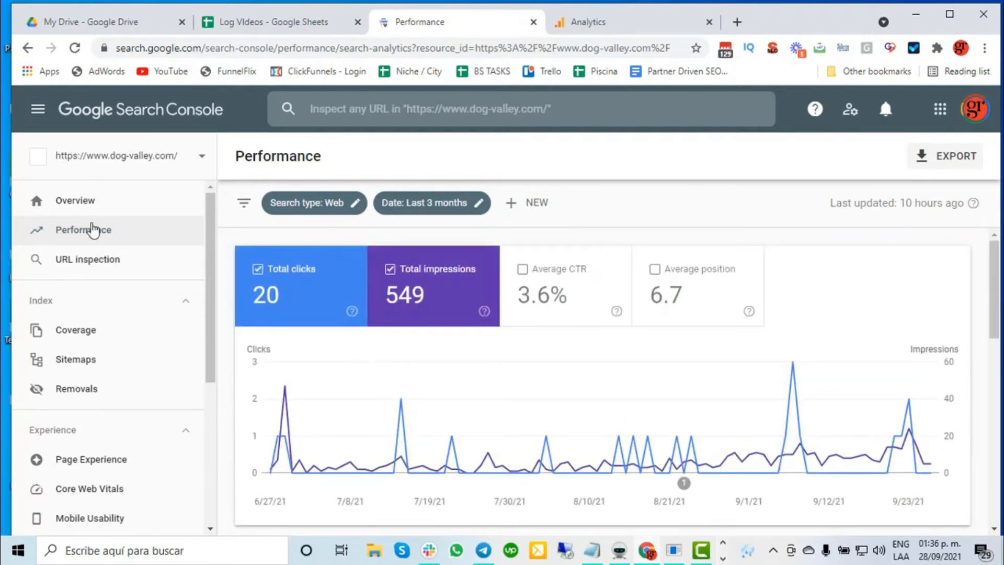
scroll(401, 359, down, 6)
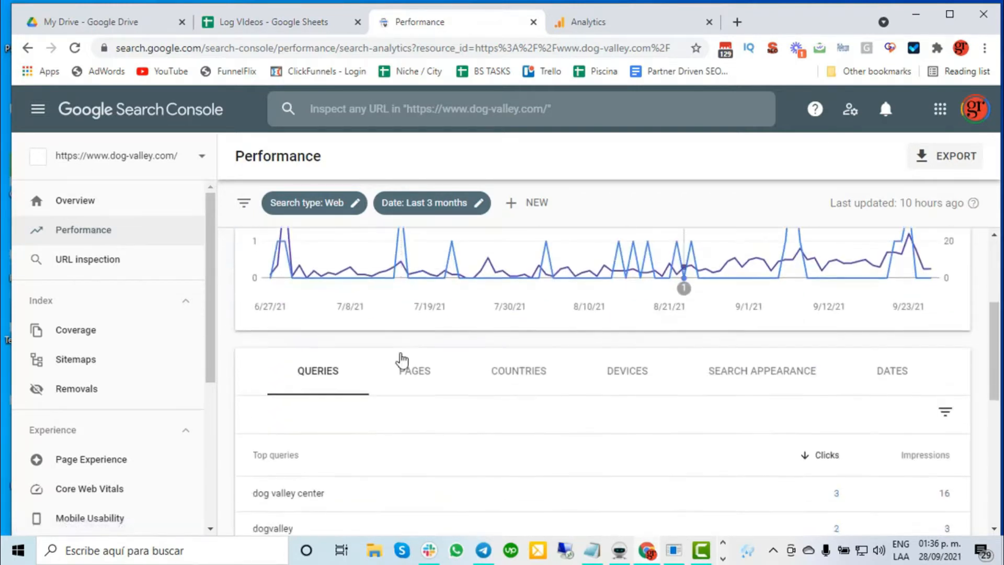
scroll(403, 437, up, 3)
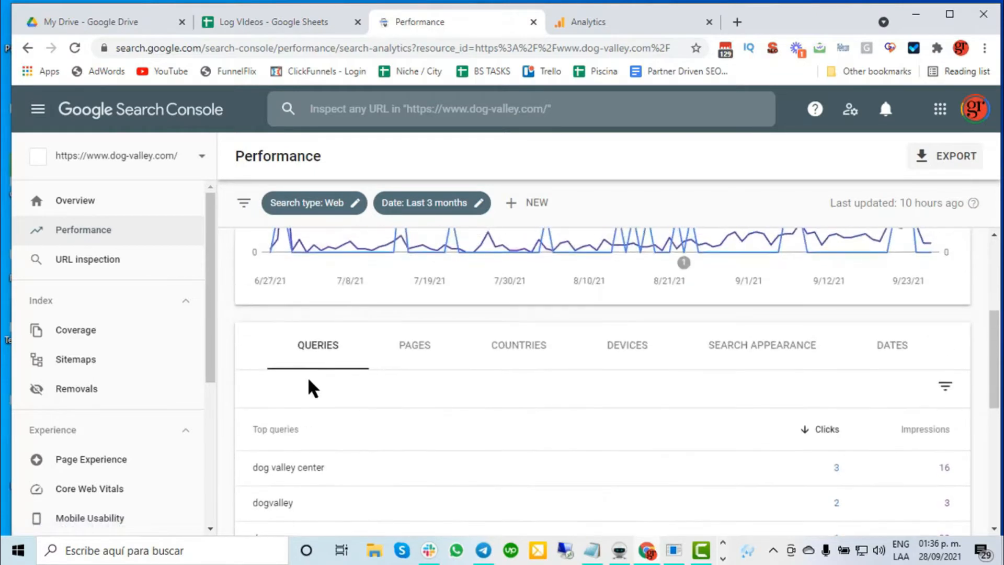
click(417, 349)
scroll(447, 425, down, 1)
scroll(447, 425, down, 2)
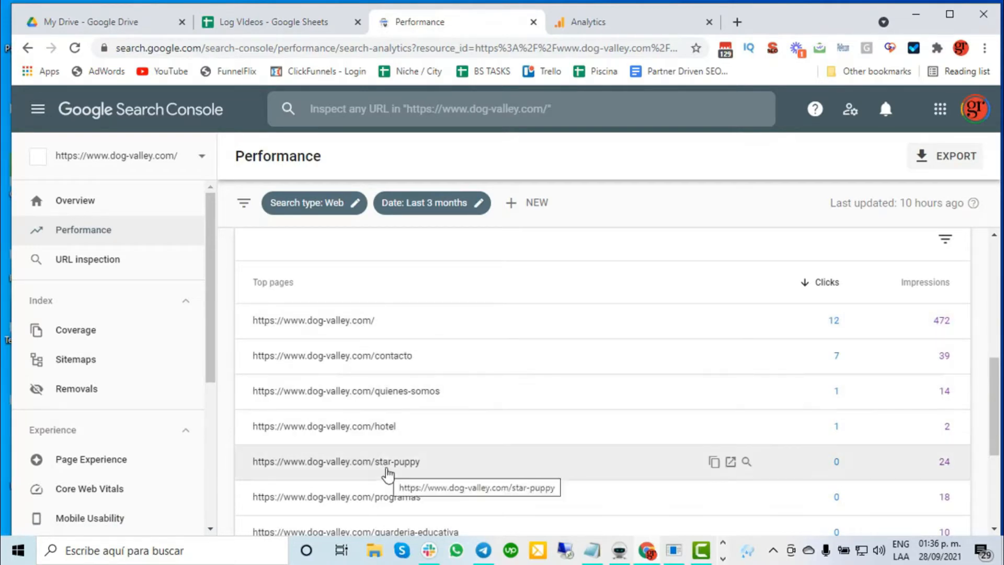
click(387, 470)
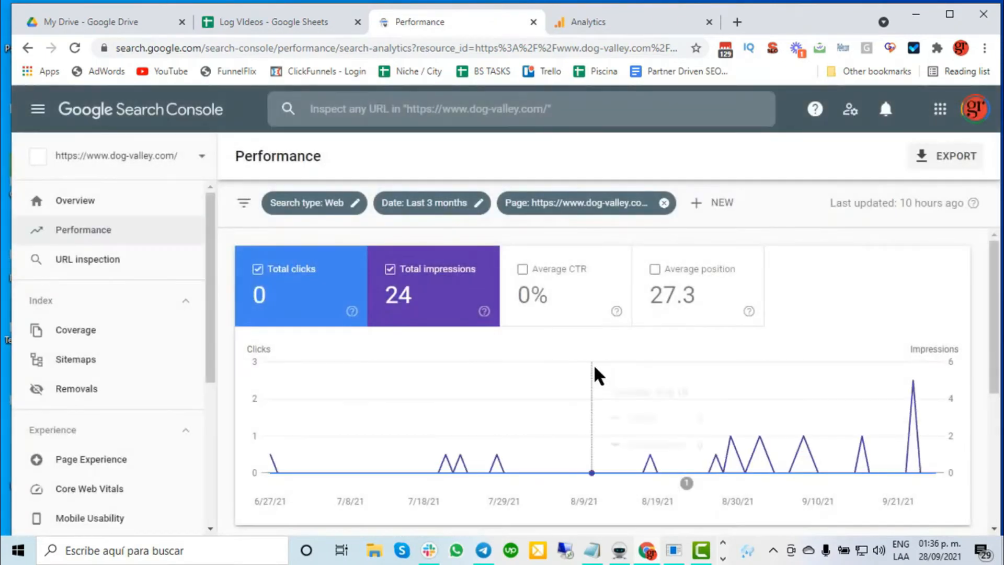
scroll(594, 366, down, 3)
scroll(594, 364, down, 2)
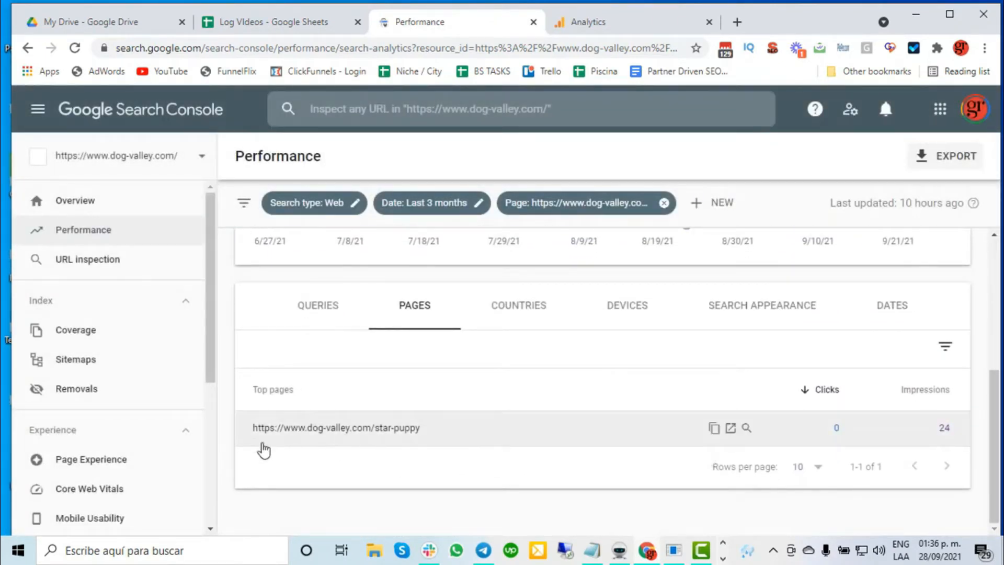
Copy the star-puppy page's URL and paste it into the untitled Notepad document.
click(714, 427)
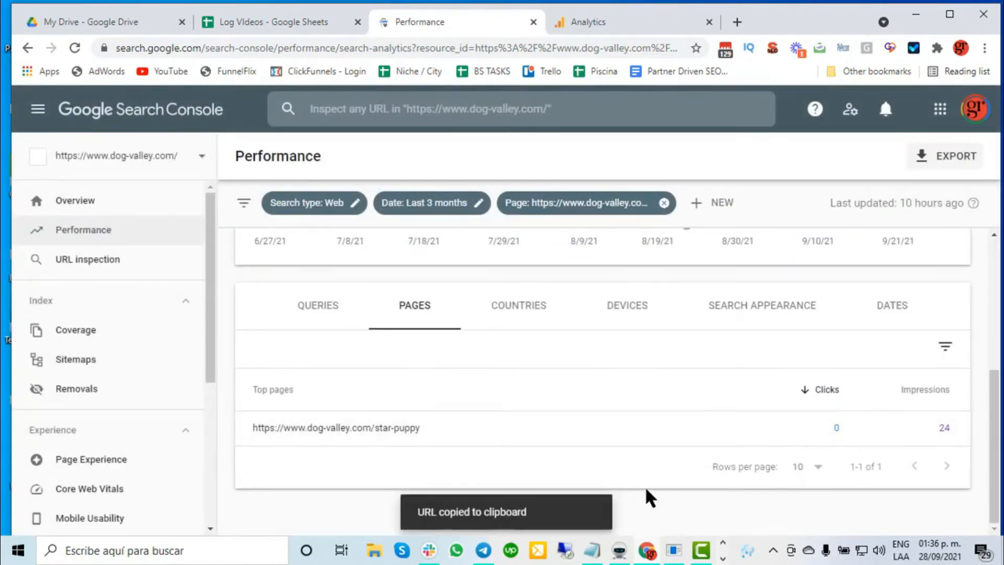
click(600, 551)
key(ctrl+v)
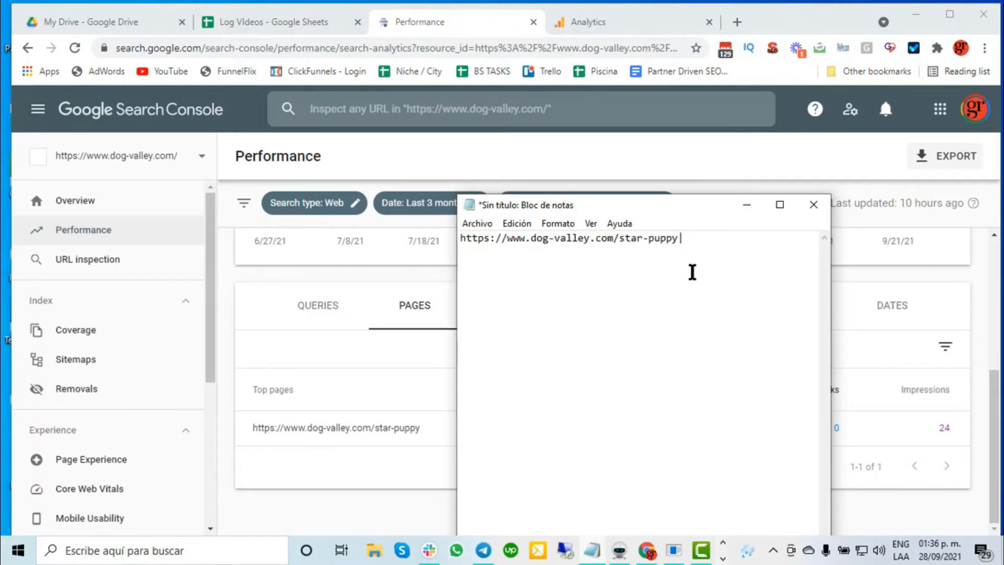
Show the page's search queries and add "star puppy" after the URL in Notepad, separated by "|" and followed by a comma.
click(325, 308)
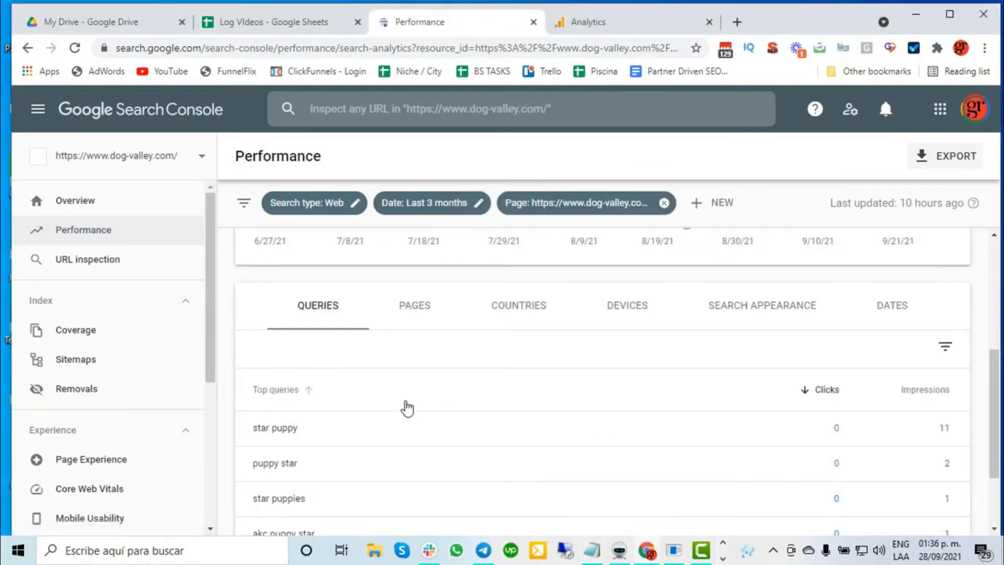
scroll(407, 409, down, 2)
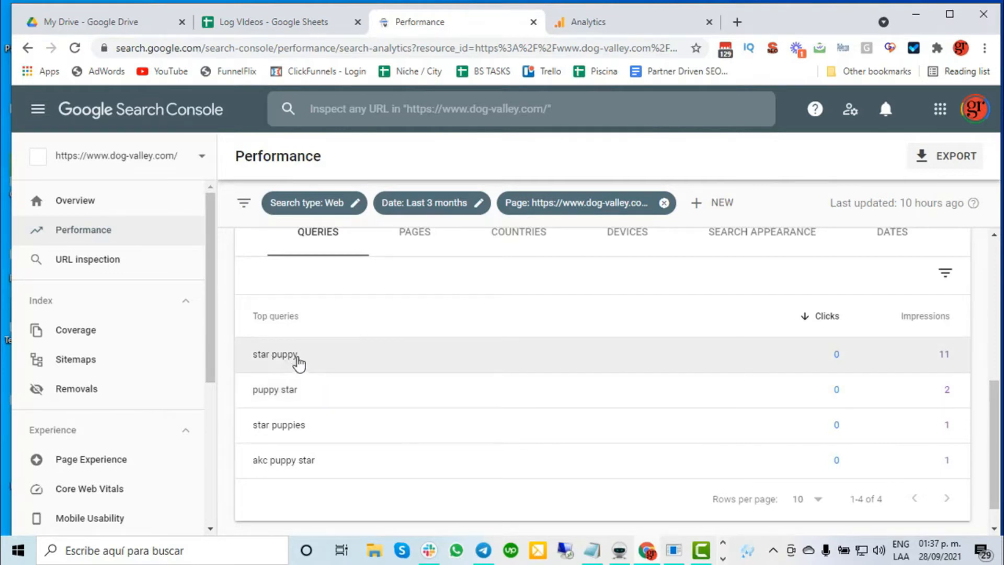
drag(304, 357, 251, 359)
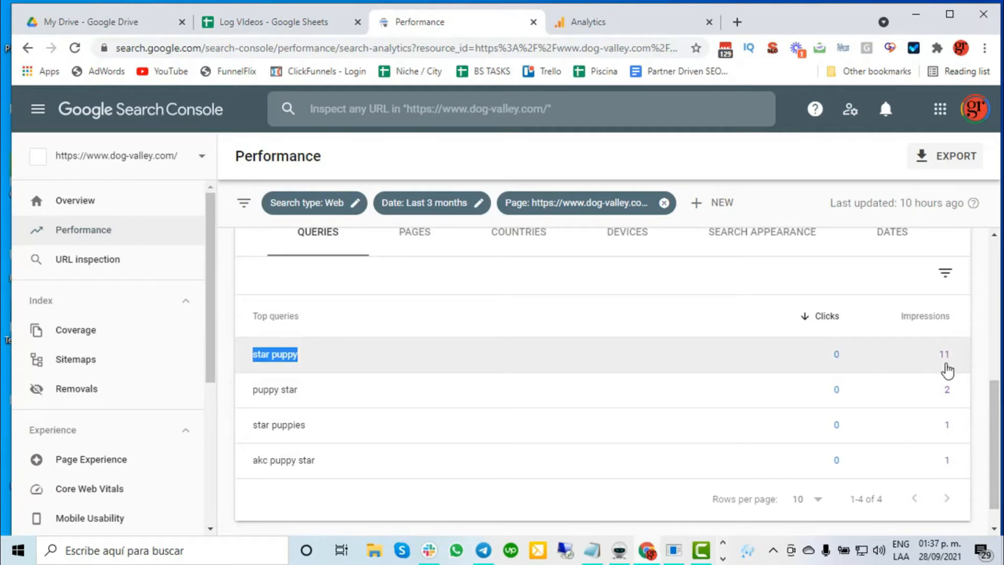
click(593, 549)
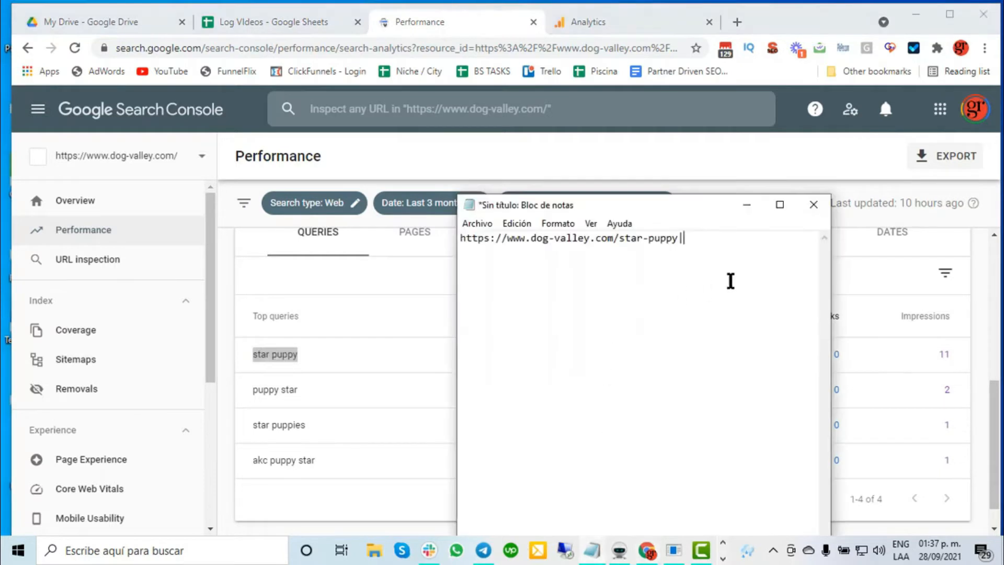
key(ctrl+v)
text(,)
Copy the query "puppy star" from Search Console and append it with a trailing comma to the Notepad line.
click(227, 378)
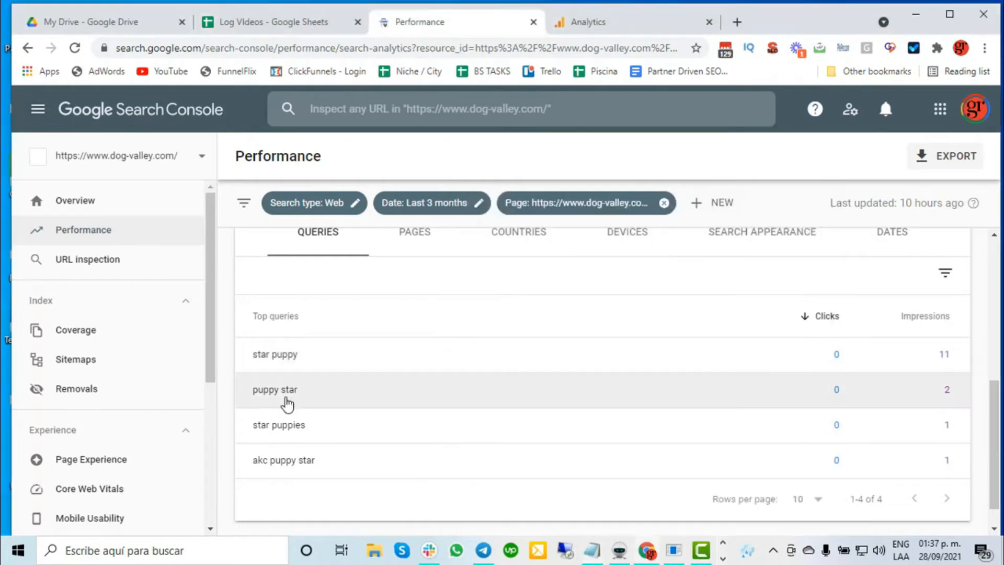
drag(298, 394, 253, 389)
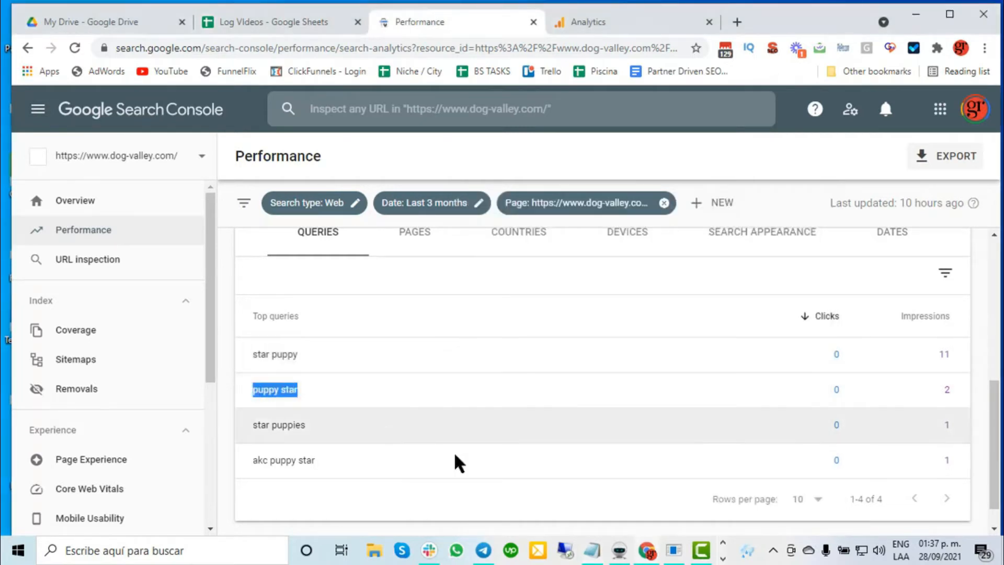
key(ctrl+c)
click(592, 550)
key(ctrl+v)
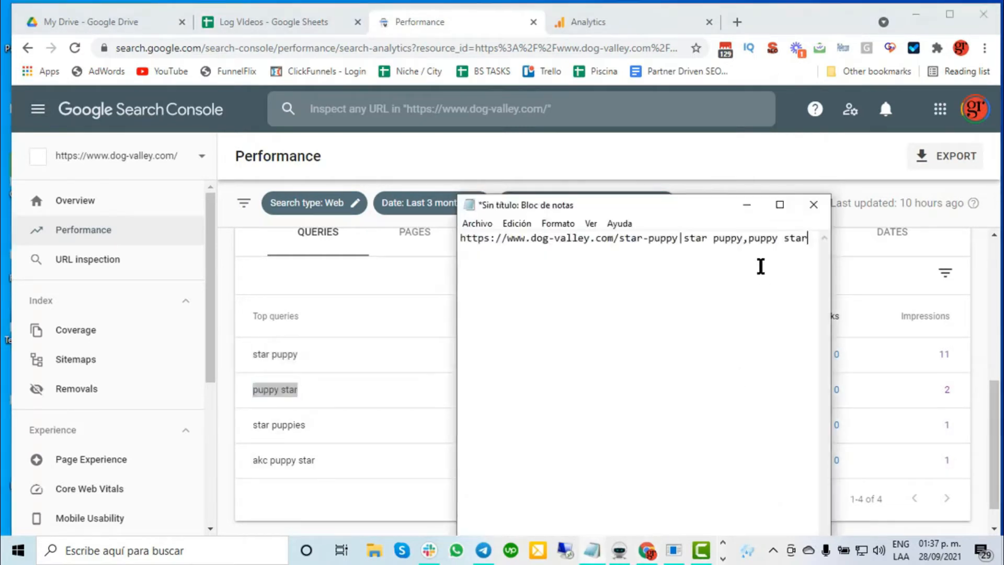
text(,)
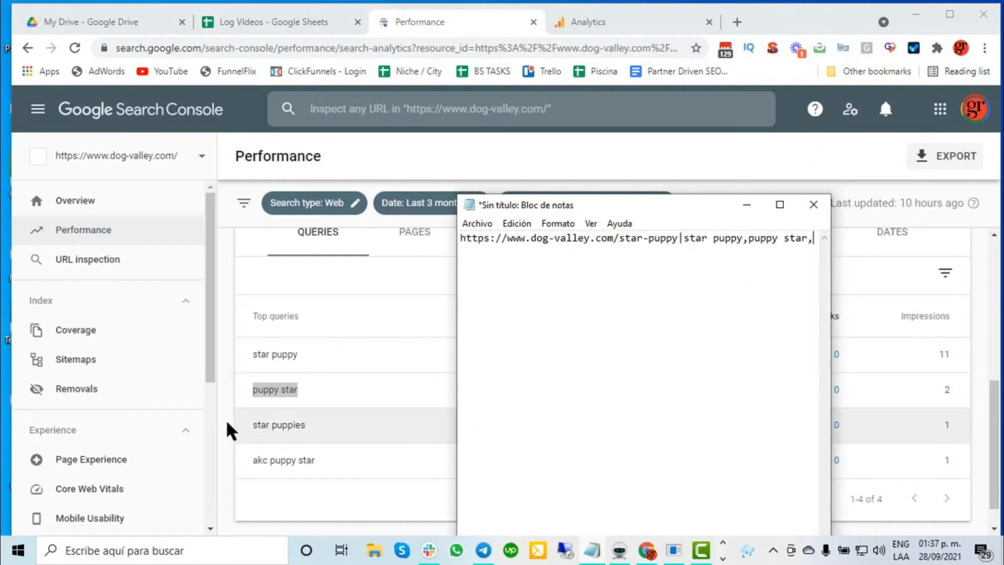
Copy the query "star puppies" from Search Console and append it to the end of the Notepad line.
click(232, 433)
drag(253, 425, 304, 438)
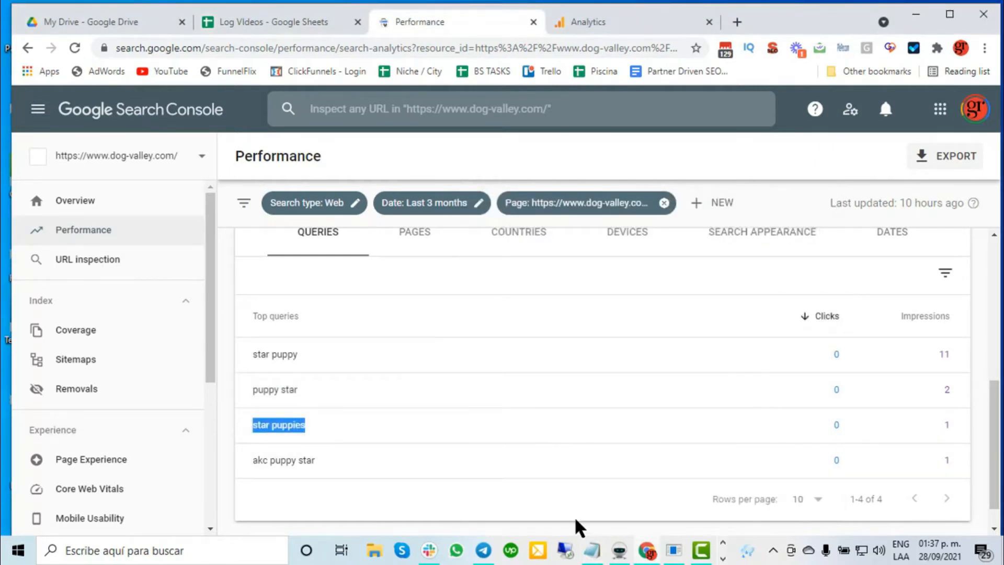
click(593, 549)
key(ctrl+v)
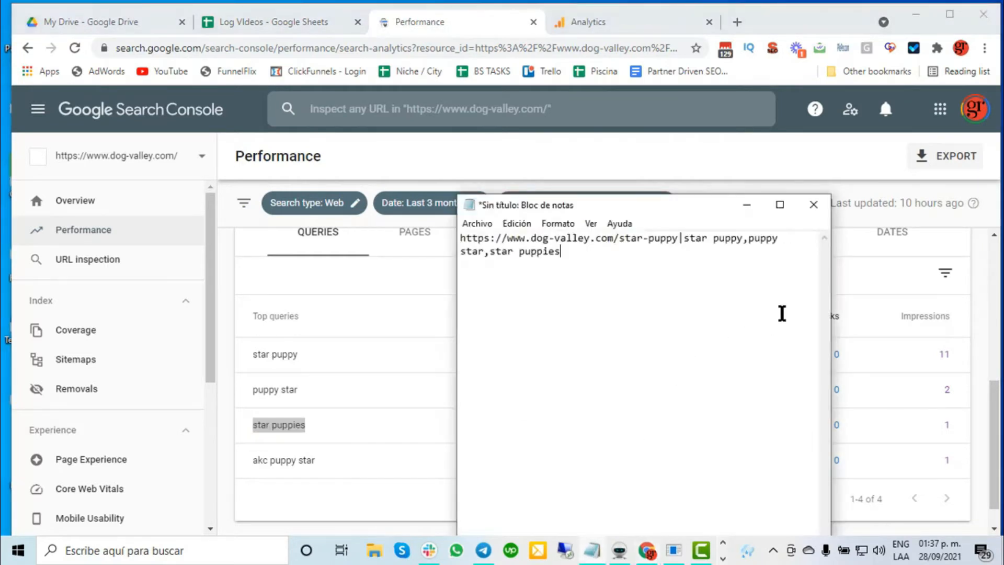
Copy the whole URL-and-keywords line from Notepad and insert it into Money Robot's search engine traffic URLs.
drag(561, 253, 450, 235)
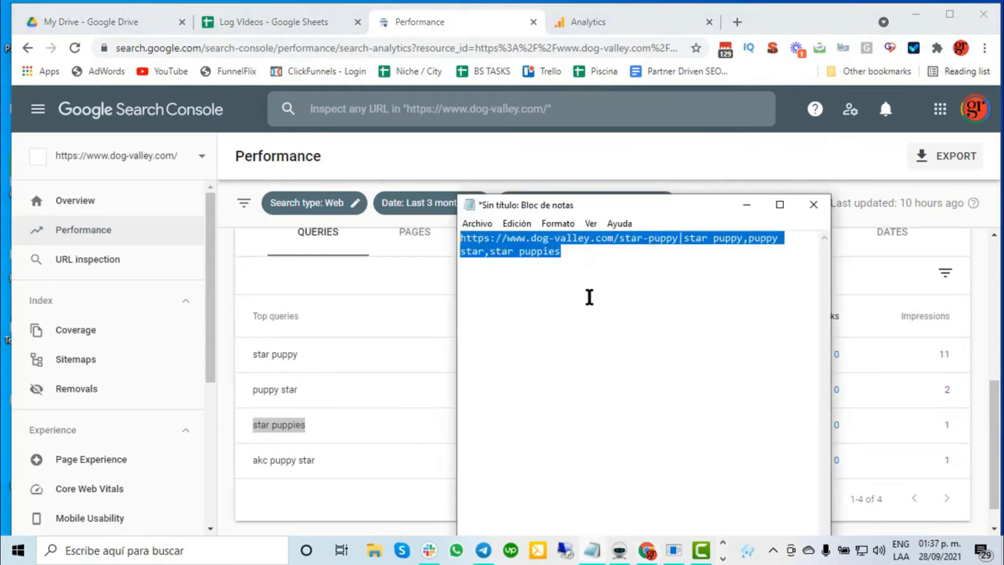
click(620, 554)
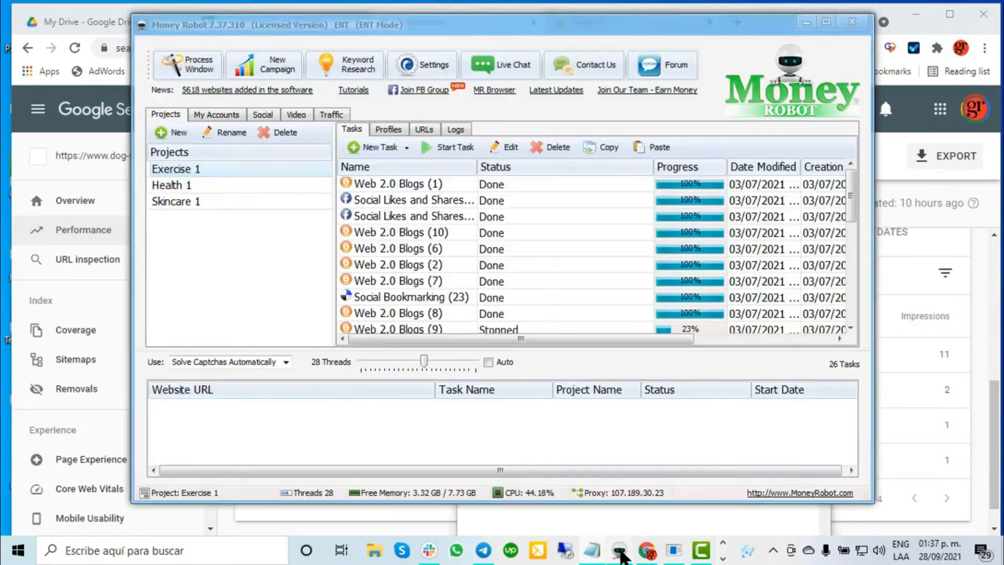
click(329, 114)
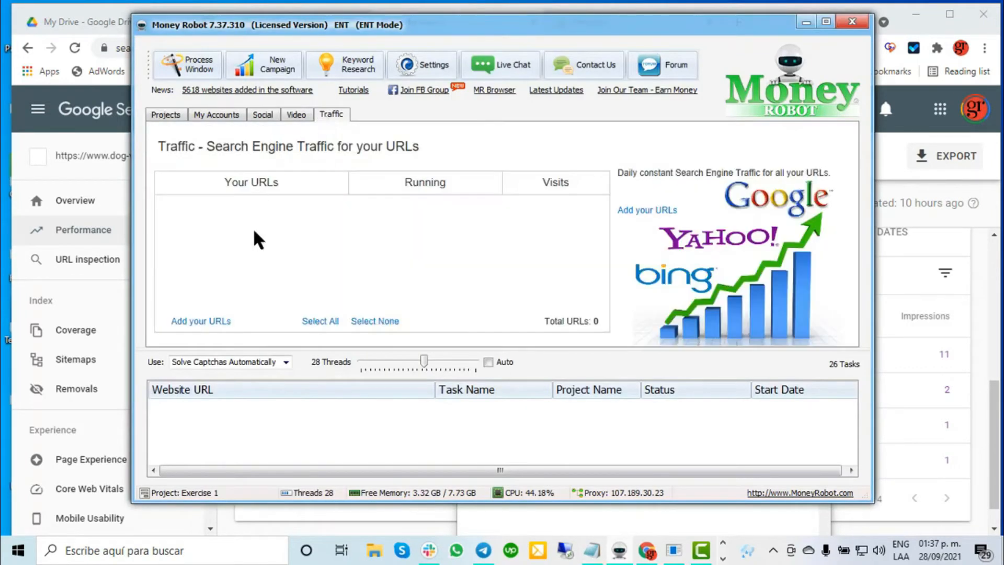
click(221, 321)
key(ctrl+v)
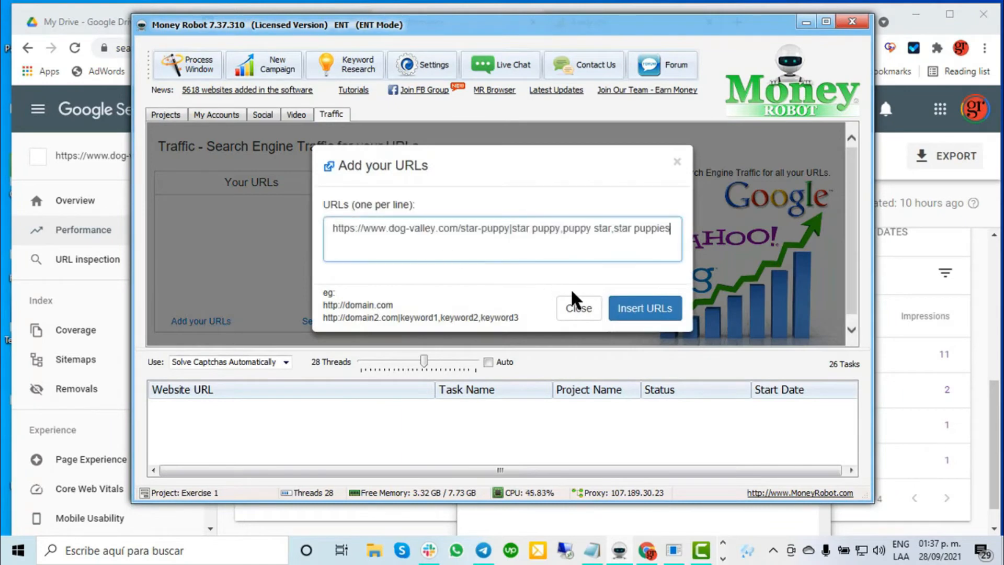
click(636, 314)
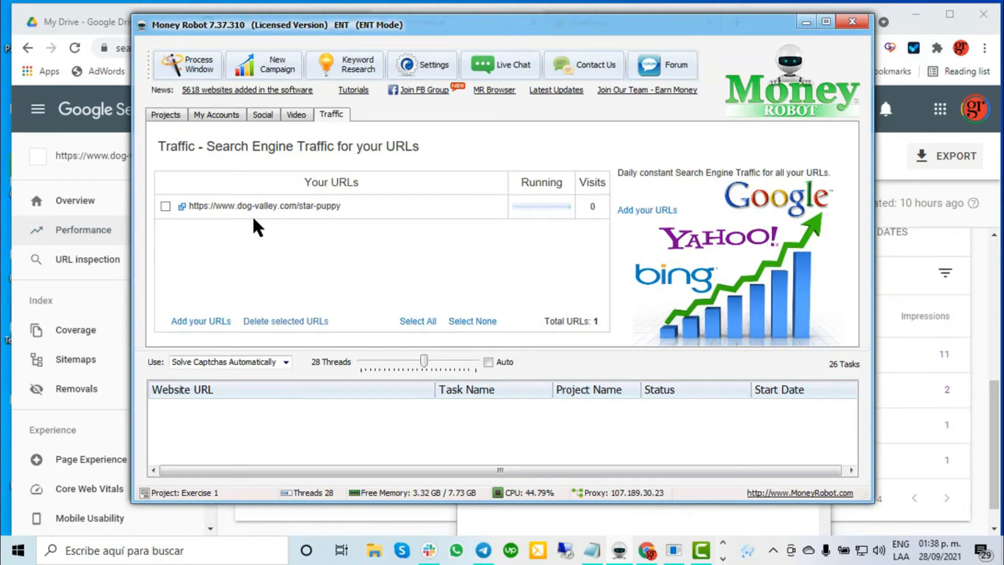
click(166, 114)
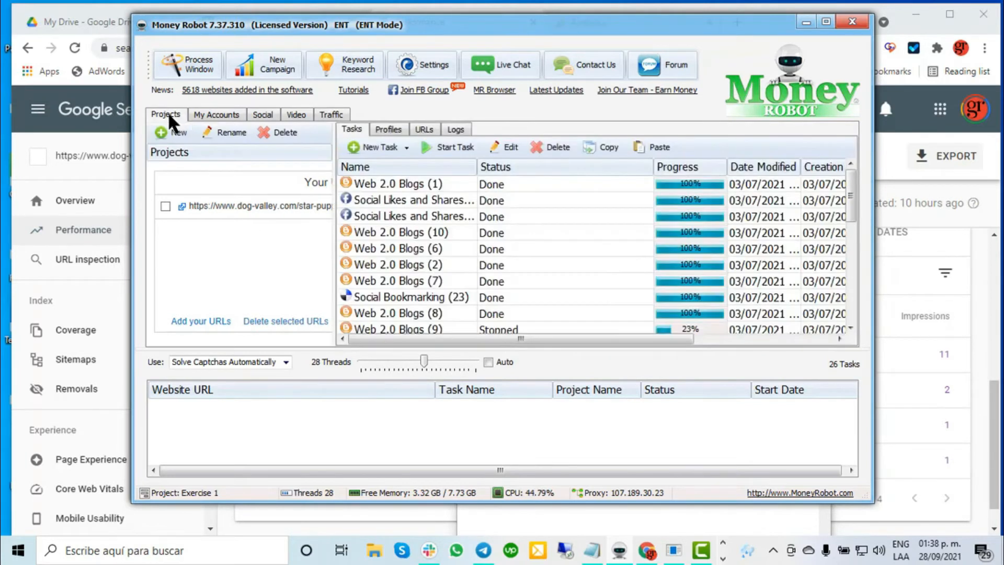
click(271, 65)
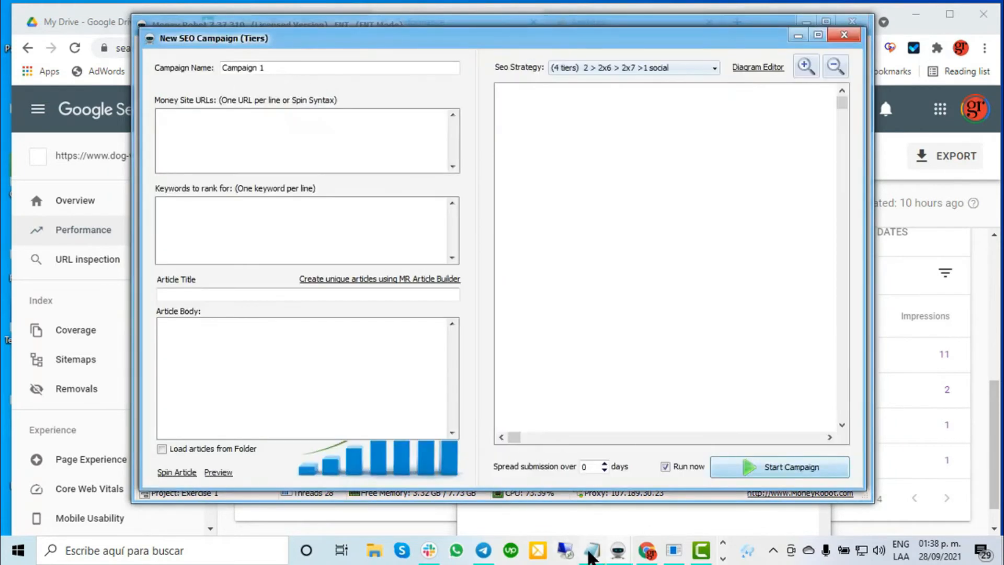
click(593, 550)
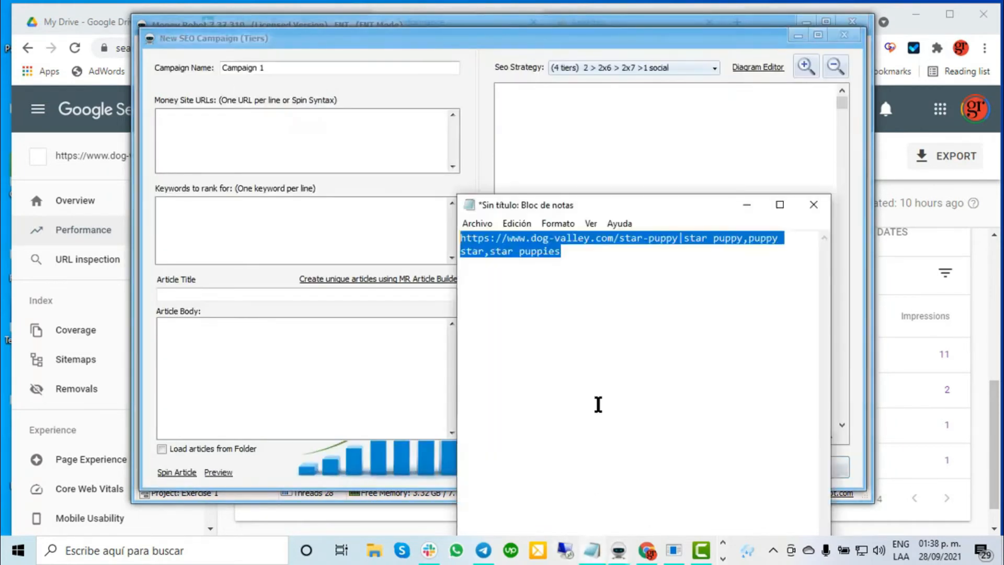
click(622, 259)
drag(679, 241, 485, 225)
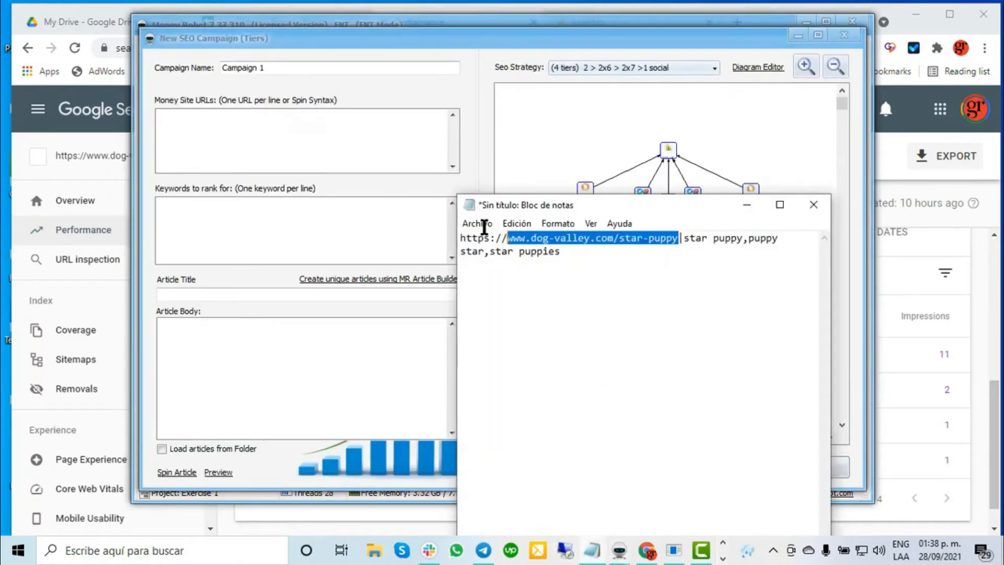
click(303, 135)
key(ctrl+v)
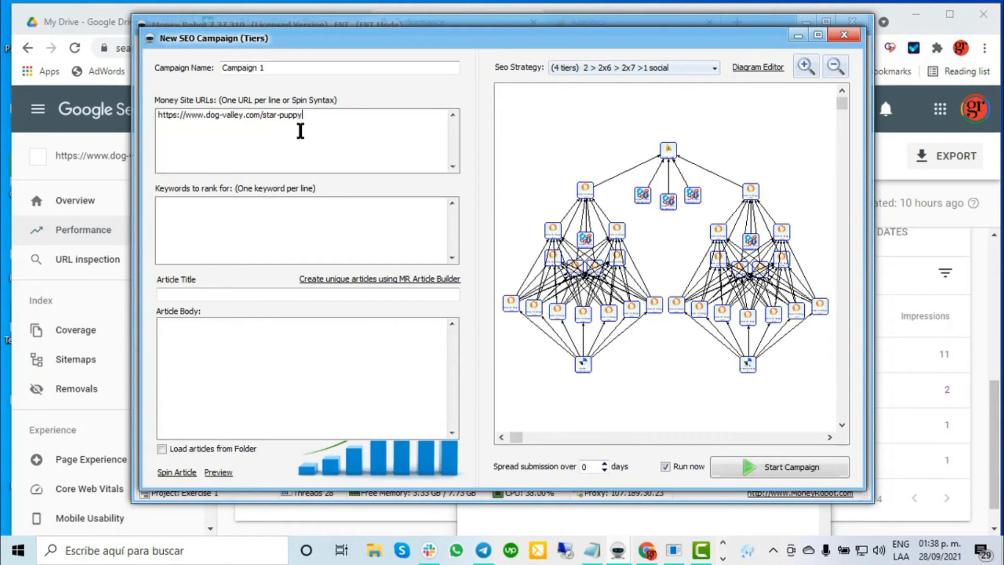
Copy the keywords "star puppy,puppy star,star puppies" from Notepad into the campaign's keywords to rank for.
click(599, 551)
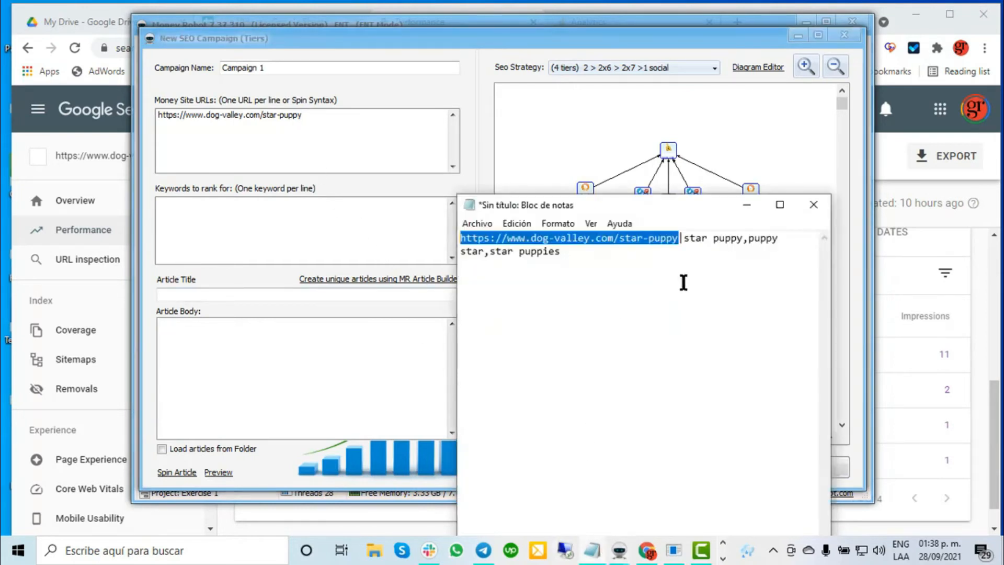
drag(680, 239, 688, 262)
click(201, 226)
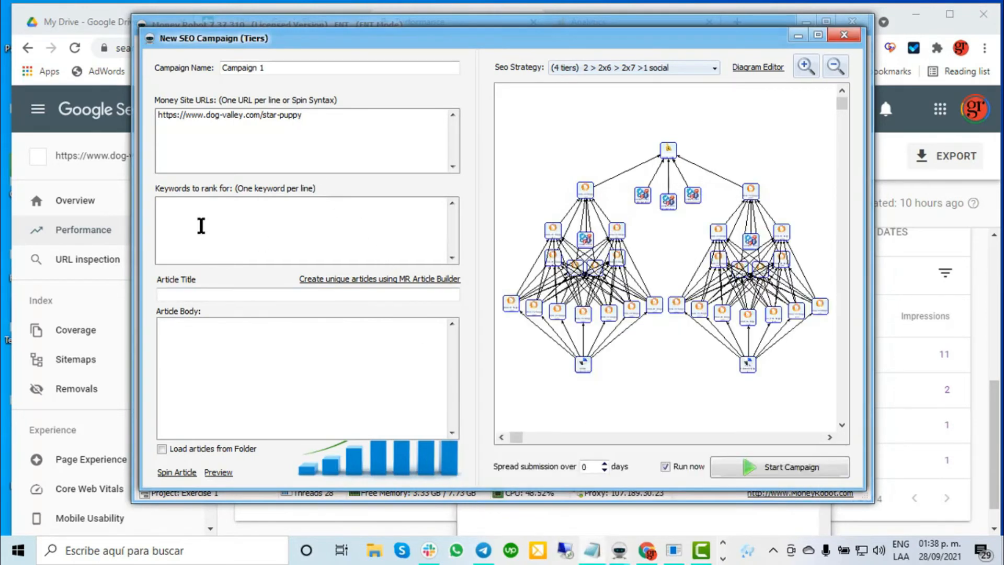
key(ctrl+v)
Replace the commas between the campaign keywords with line breaks so each keyword has its own line.
drag(198, 204, 204, 204)
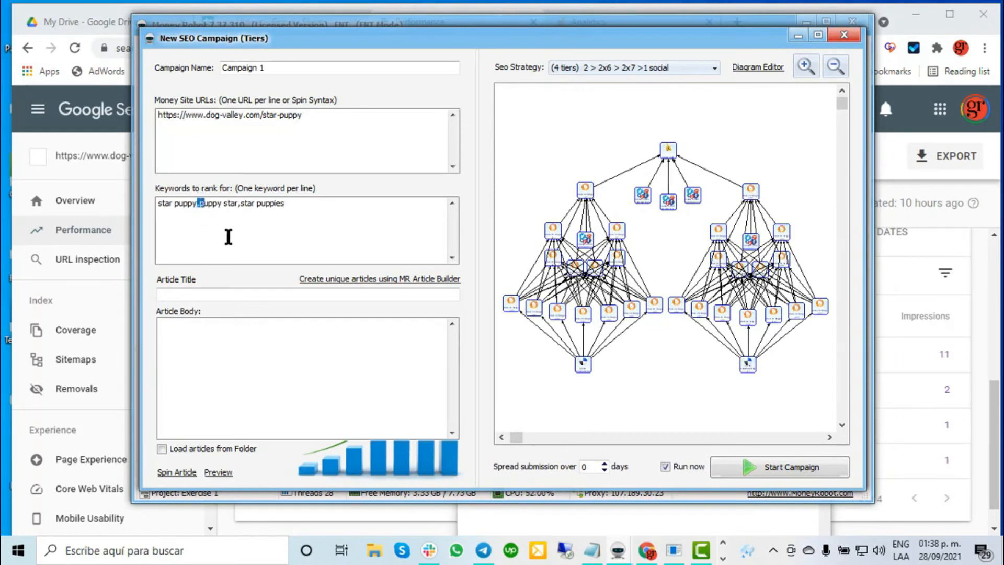
key(Left)
key(BackSpace)
key(Return)
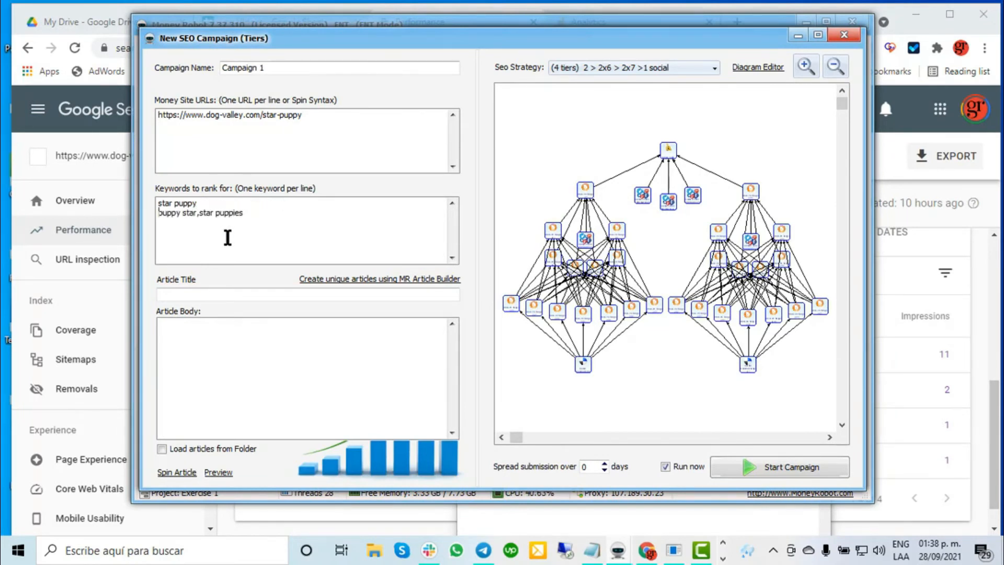
drag(200, 212, 205, 213)
key(BackSpace)
key(Return)
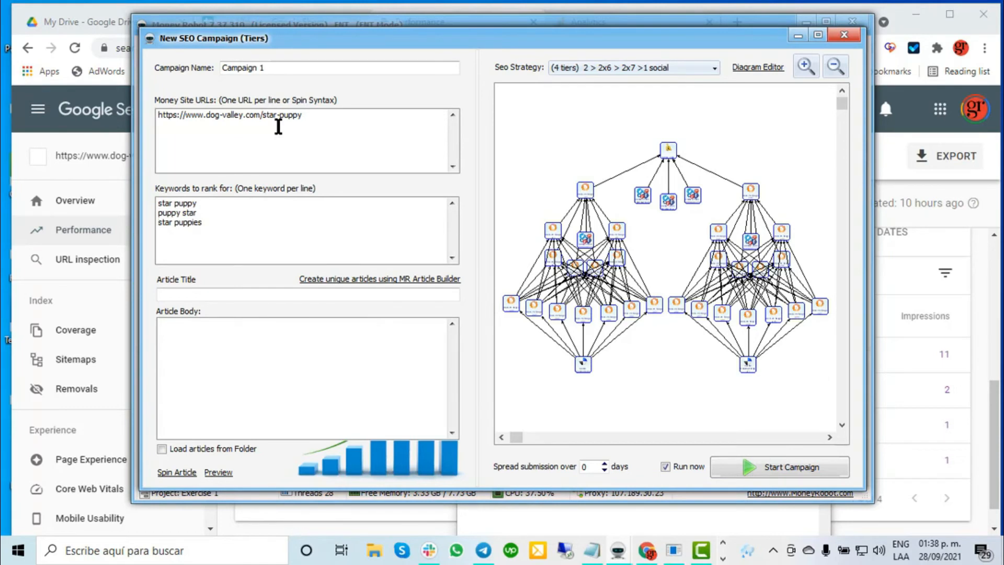
Show the advanced options of the new SEO campaign and highlight the keyword "star puppy" in the keywords to rank for.
right_click(415, 92)
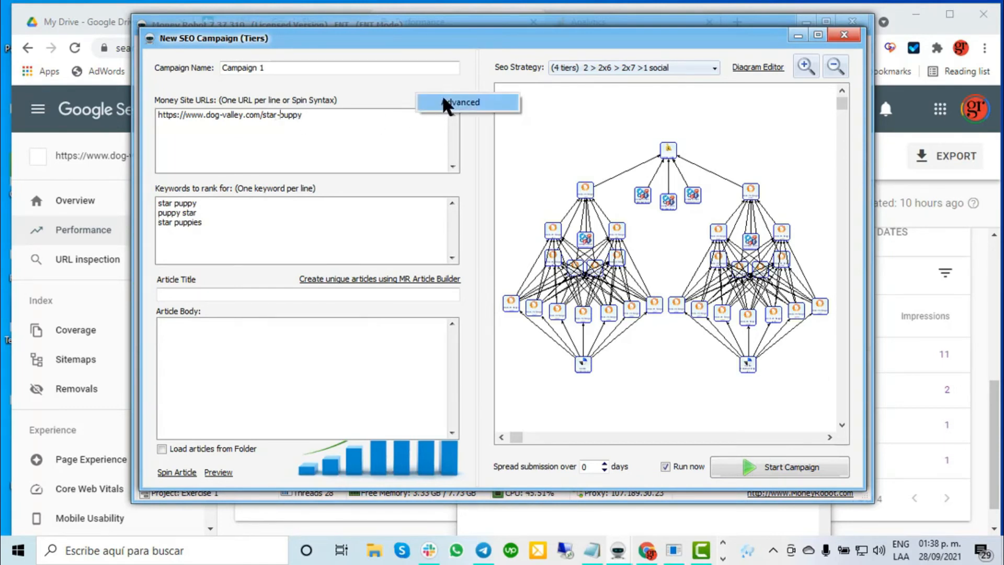
click(460, 102)
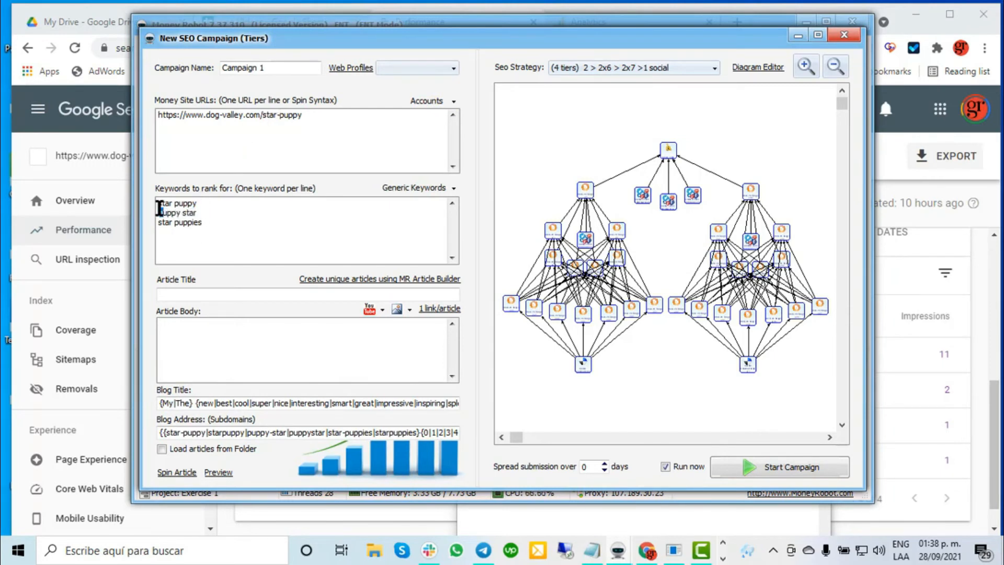
drag(159, 208, 157, 198)
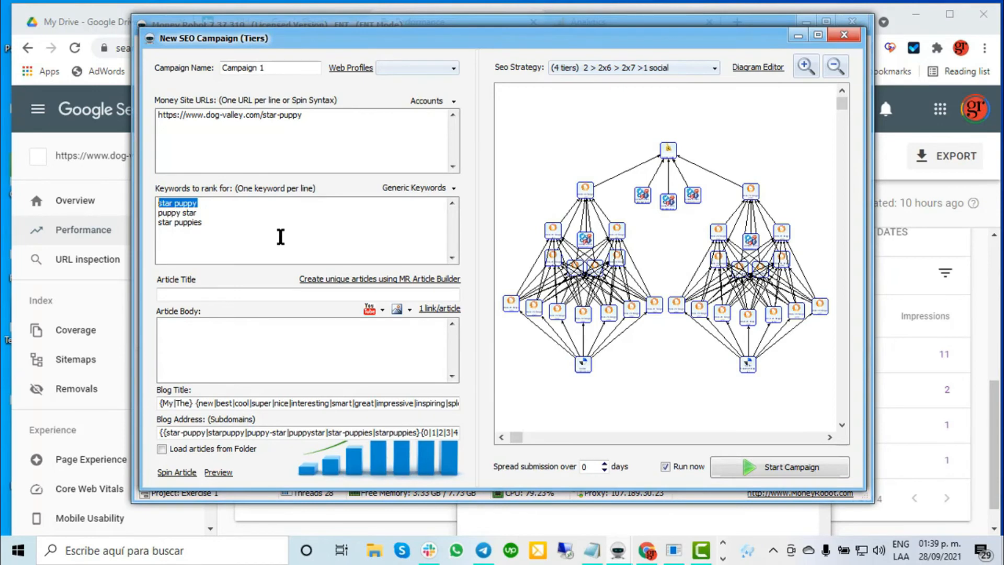
Switch to Google Search Console, reload the performance report for the whole dog-valley.com site and list its top pages.
click(76, 229)
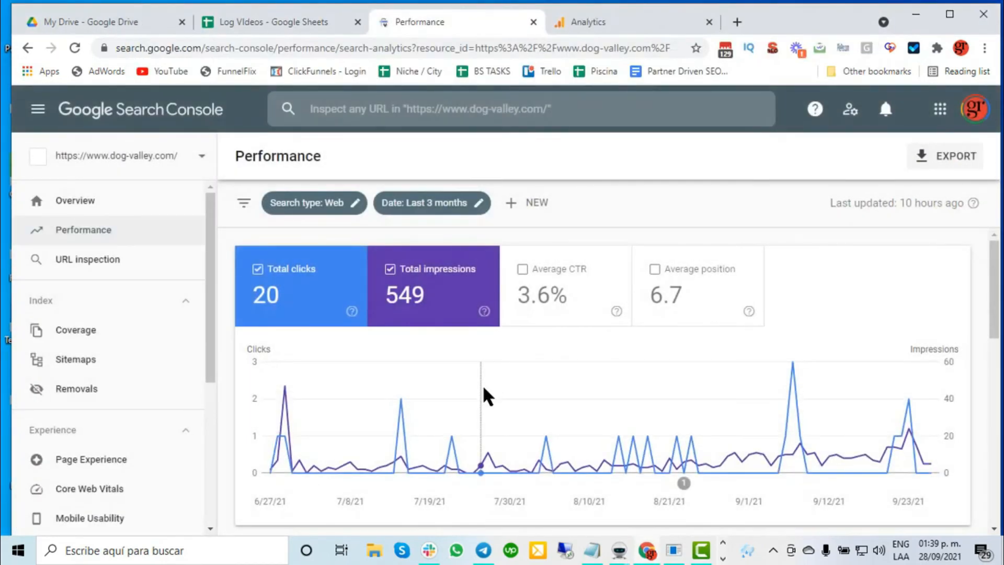
scroll(484, 389, down, 5)
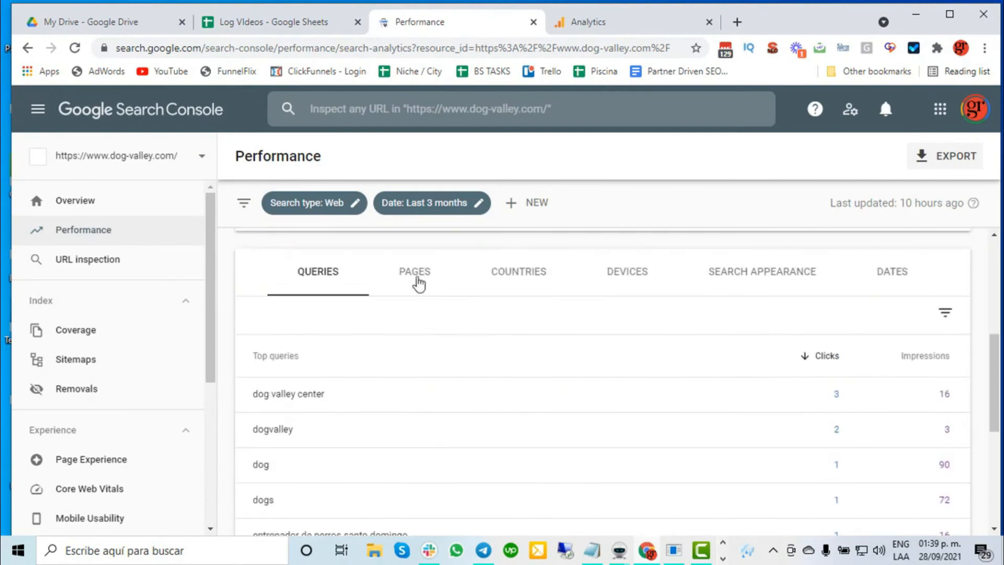
click(416, 277)
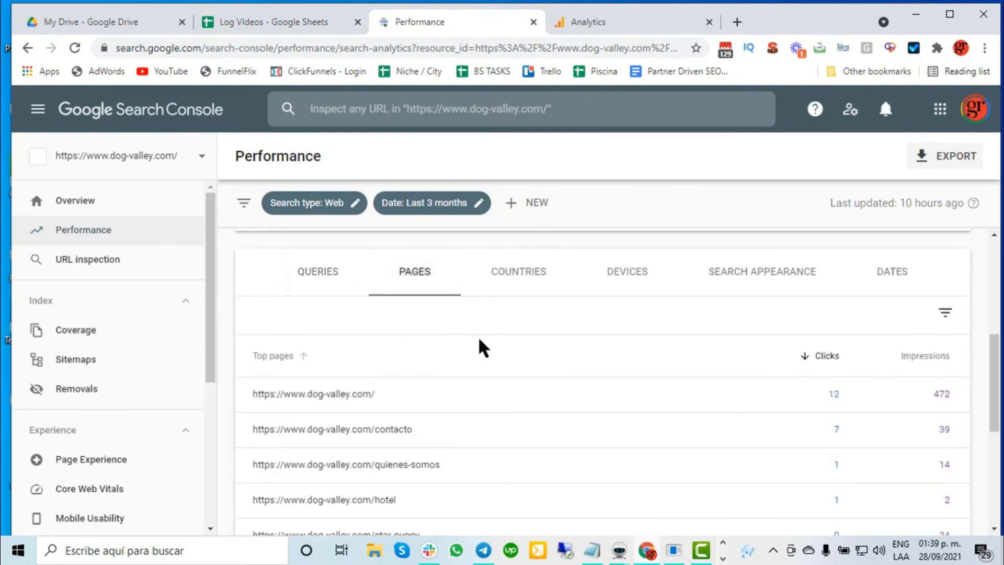